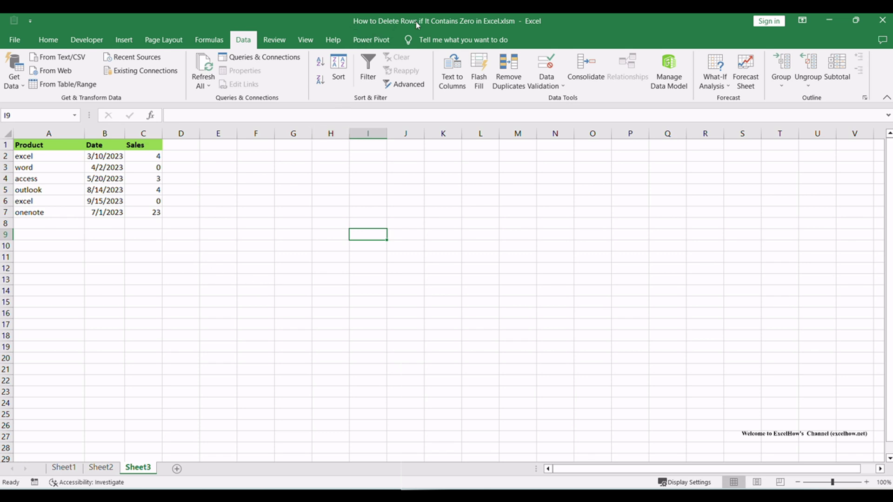
Select the Sales table A1:C7 and switch on Filter from the Data tab
left_click_drag(27, 147, 139, 175)
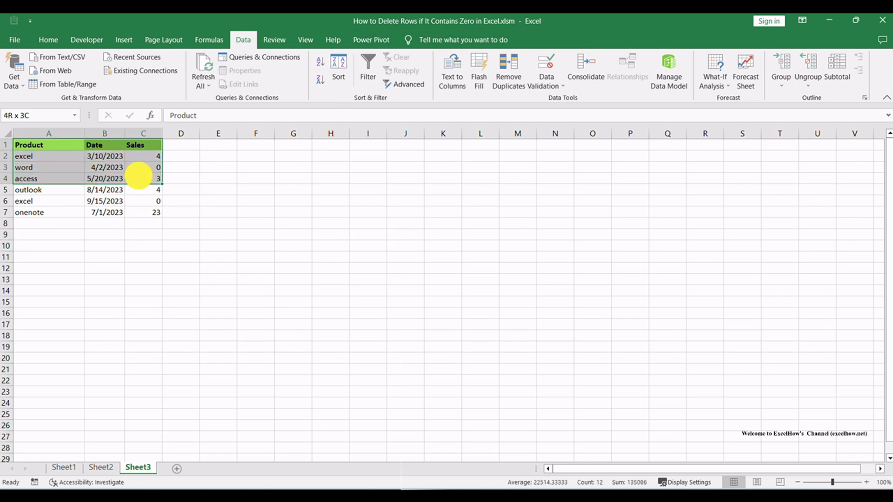
left_click(247, 180)
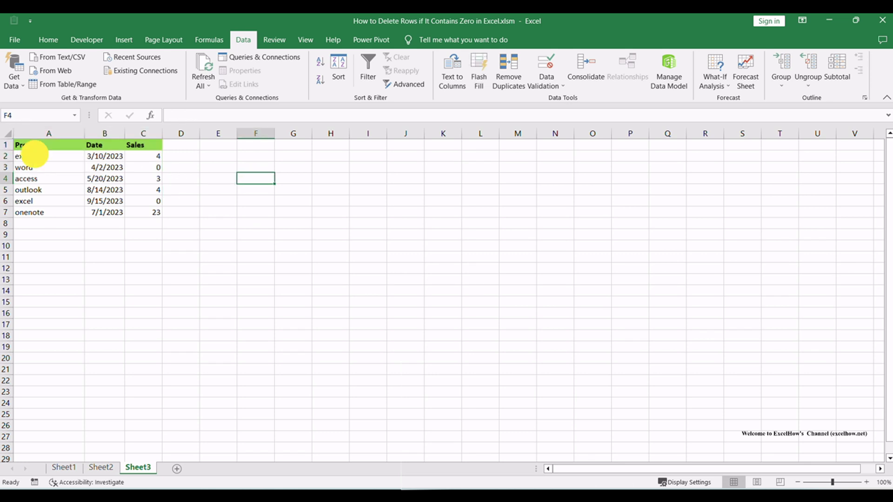
left_click_drag(34, 148, 138, 205)
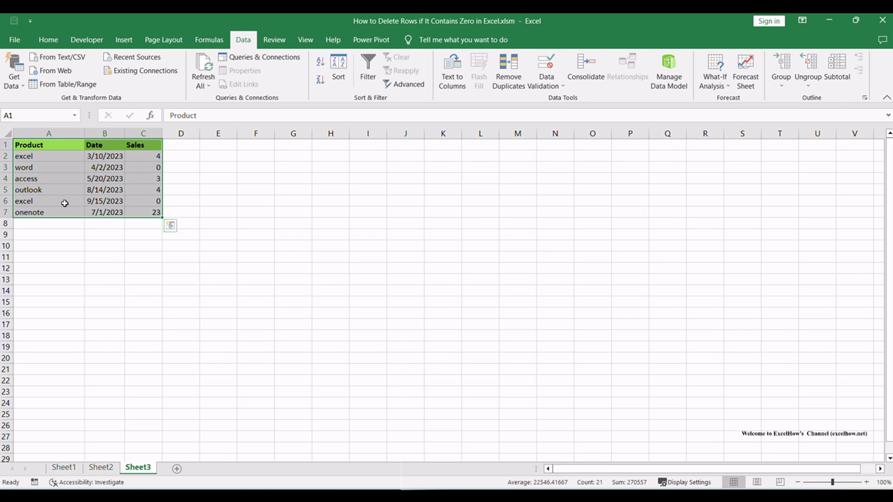
left_click(51, 40)
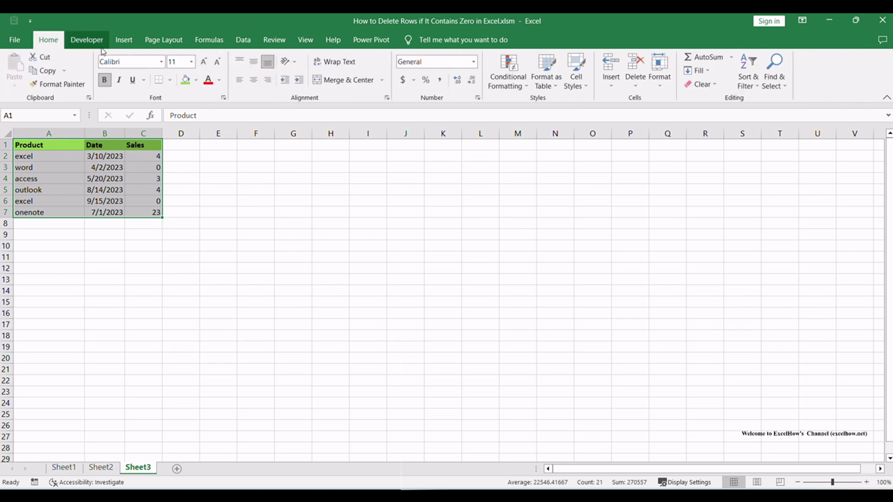
left_click(244, 42)
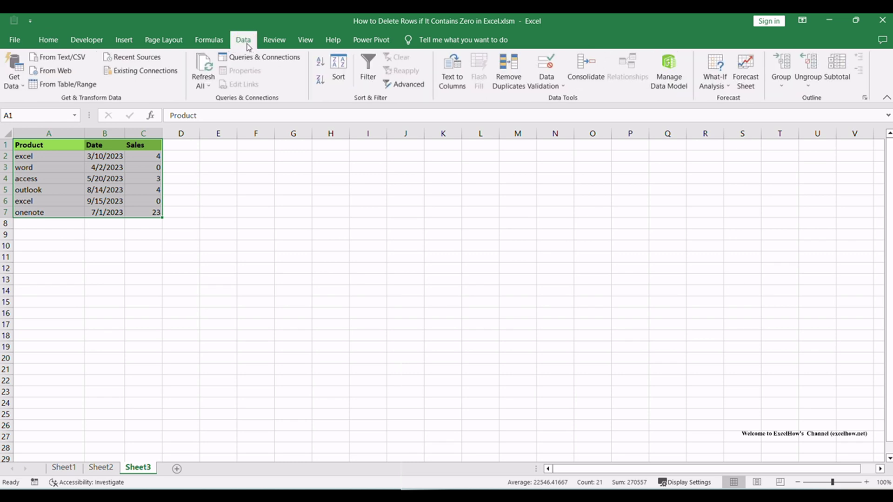
left_click(362, 80)
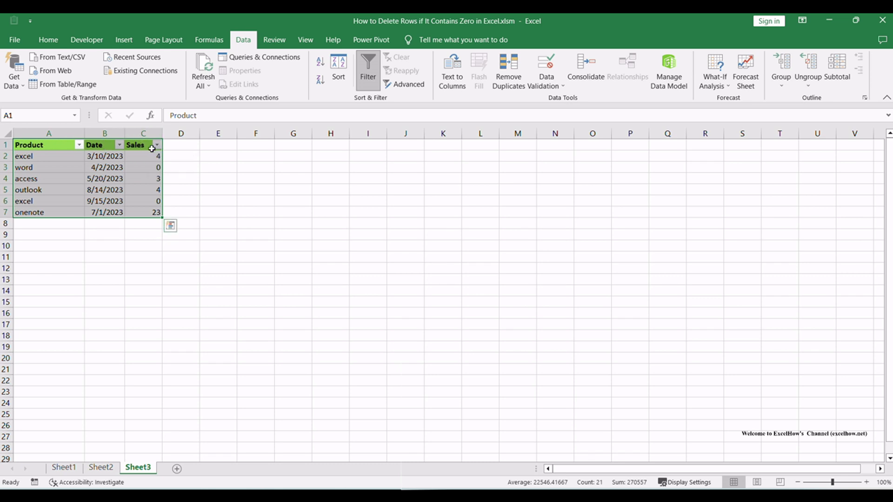
Filter the Sales column to show only the rows with a value of 0
left_click(158, 146)
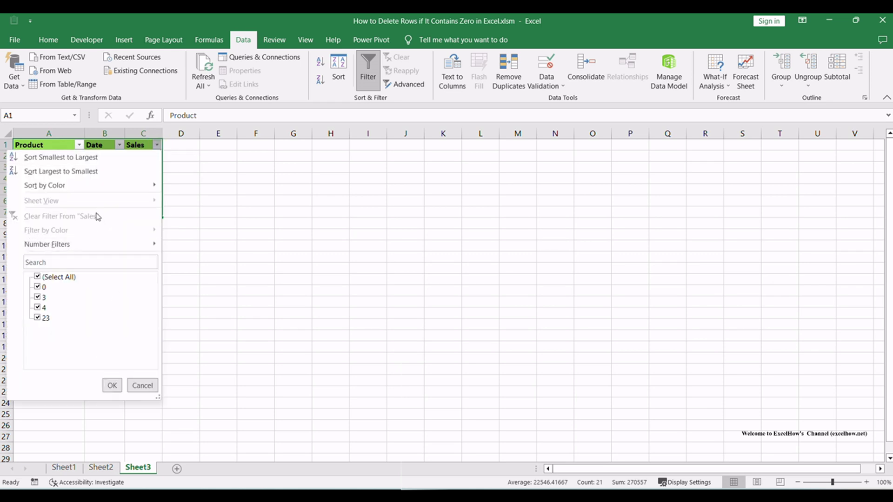
left_click(38, 279)
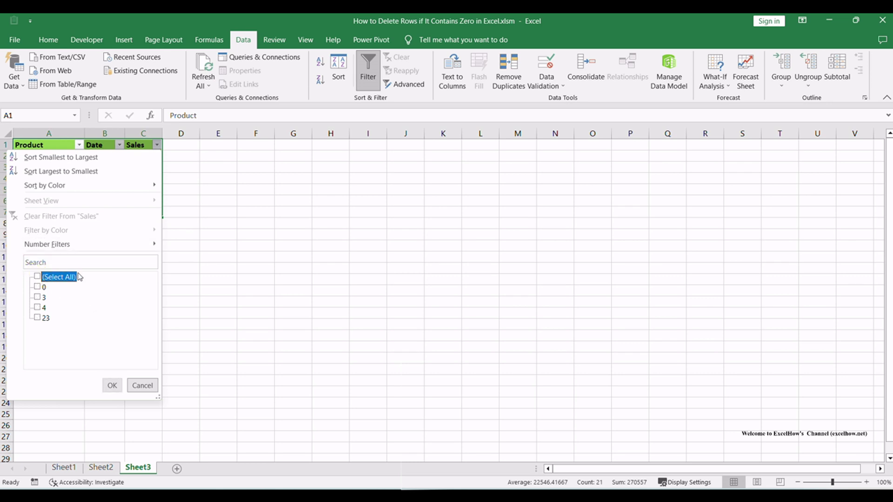
left_click(43, 289)
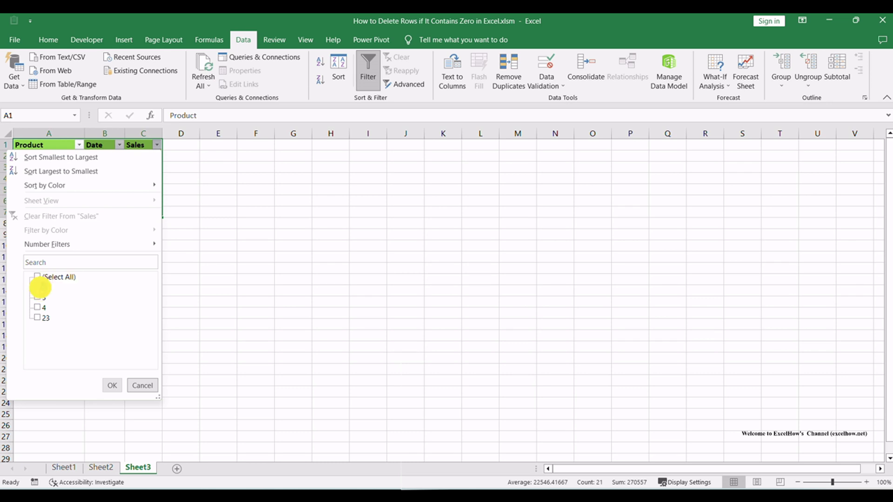
left_click(112, 385)
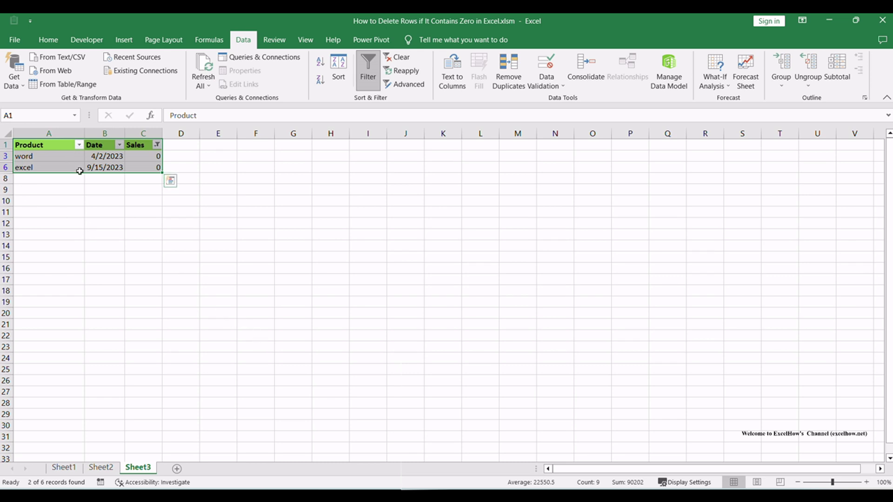
Select the filtered zero-sales rows 3 and 6 and delete them with Ctrl+-
left_click(248, 179)
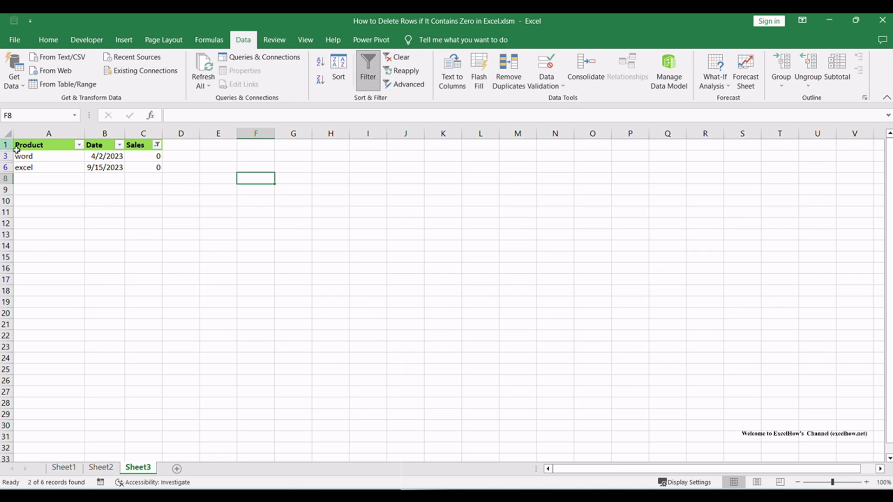
left_click_drag(7, 156, 7, 168)
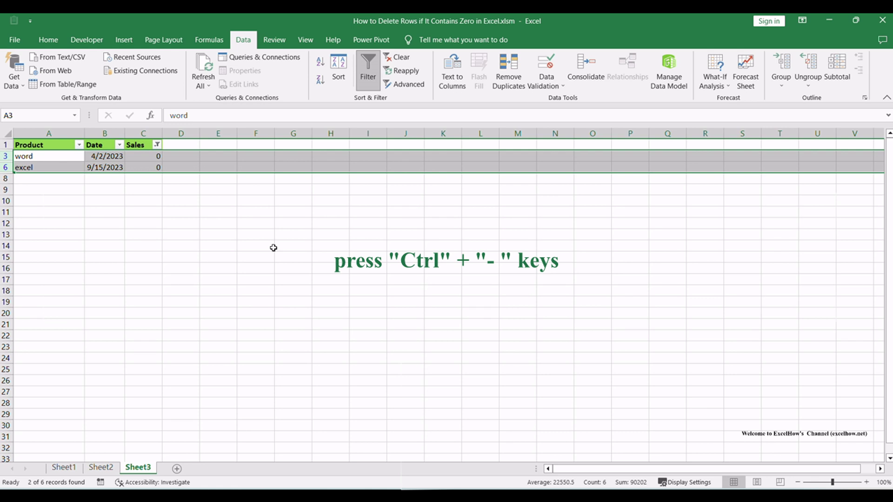
key("ctrl+minus")
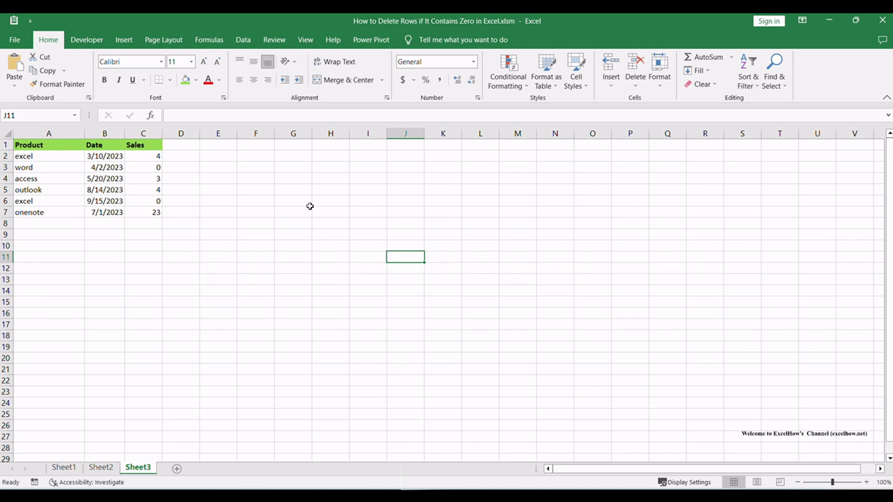
Make H10 the active cell and go to the File backstage view
left_click(314, 242)
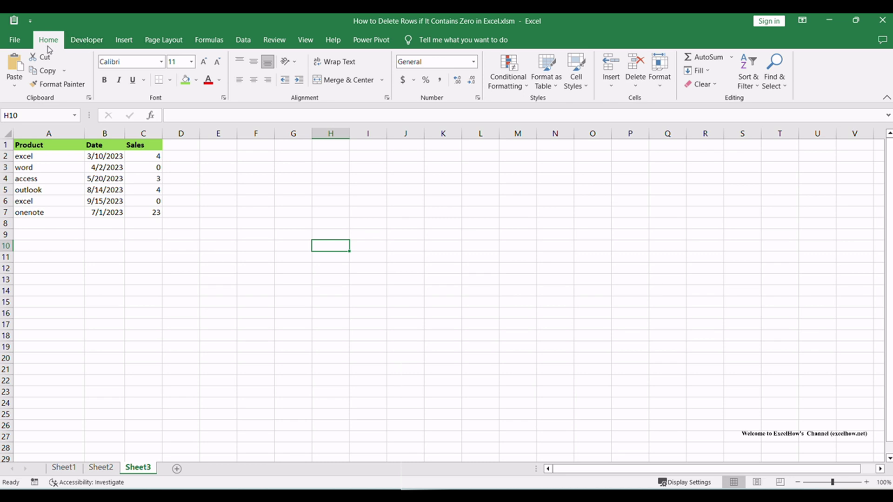
left_click(14, 39)
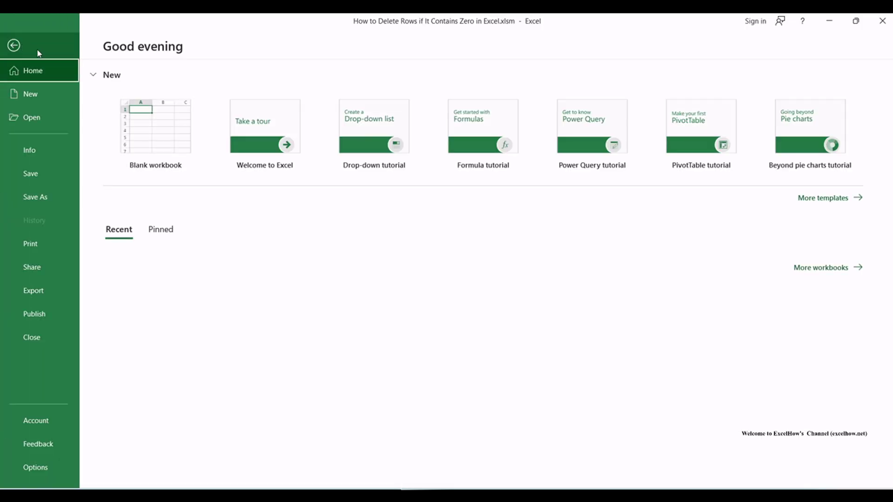
Look over the Customize Ribbon page in Excel Options and cancel without changes
left_click(28, 469)
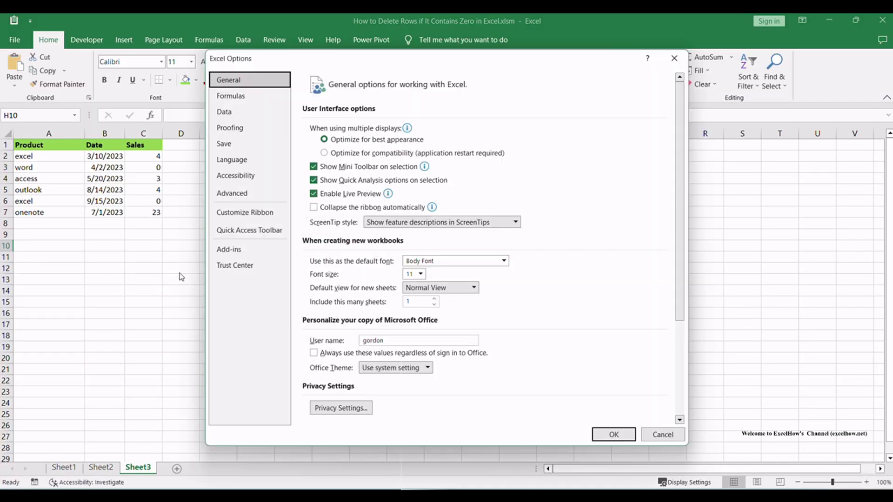
left_click(246, 213)
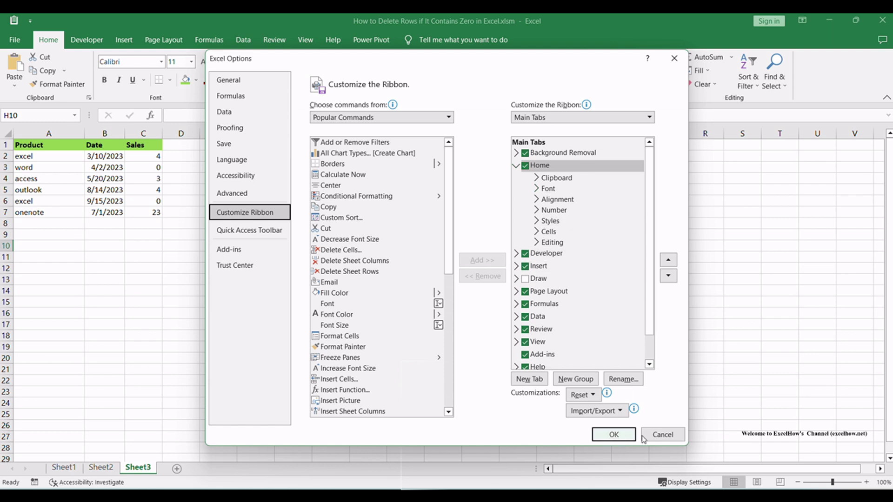
left_click(660, 434)
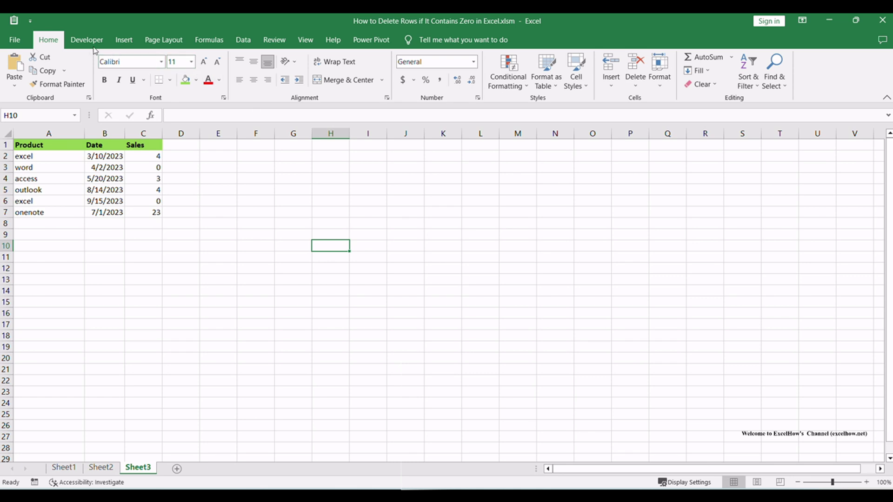
left_click(88, 40)
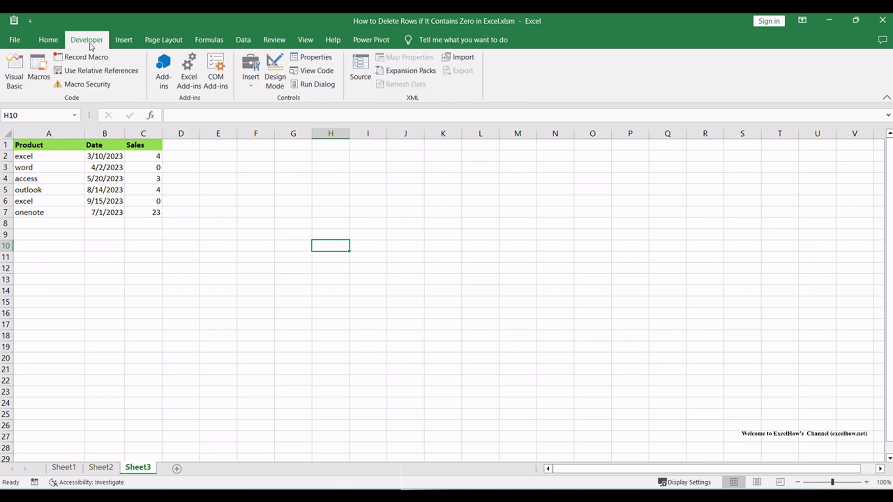
Launch the Visual Basic editor for the workbook from the Developer tab
left_click(359, 220)
key("alt+F11")
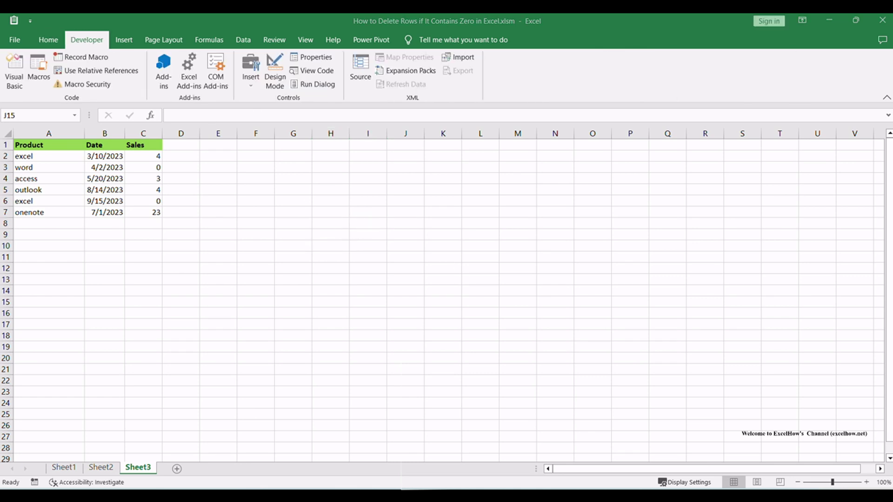
left_click(205, 245)
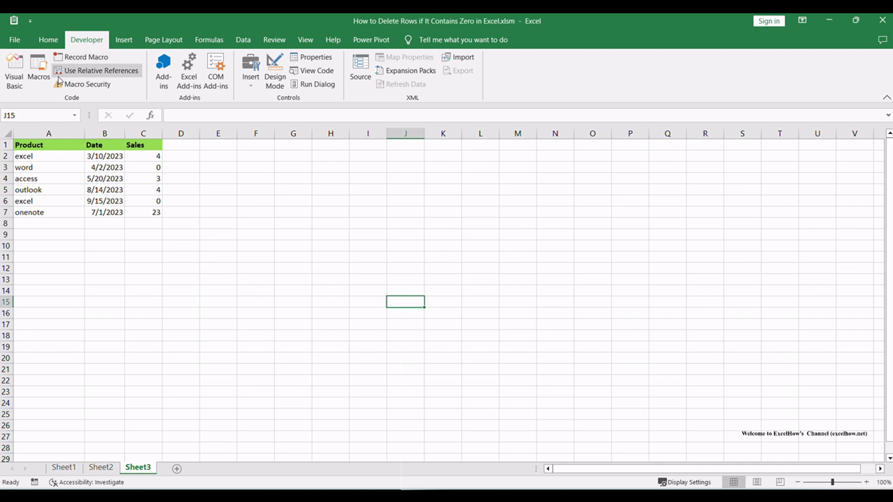
left_click(23, 69)
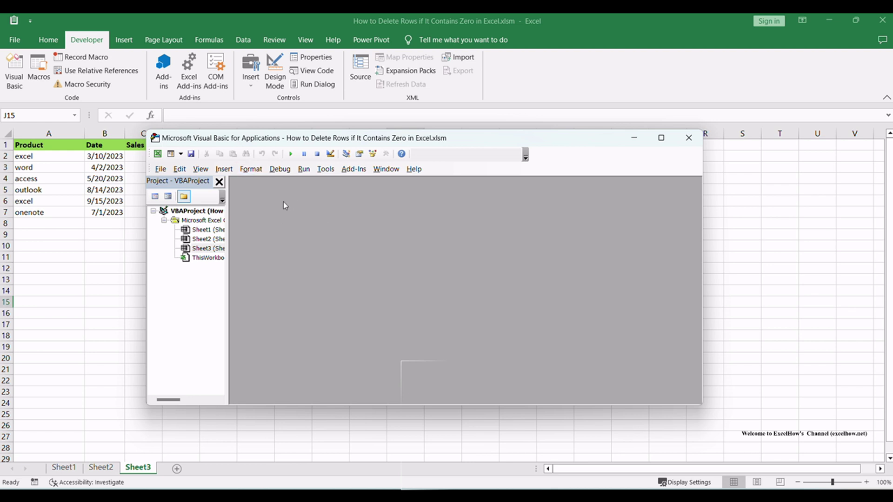
left_click(224, 169)
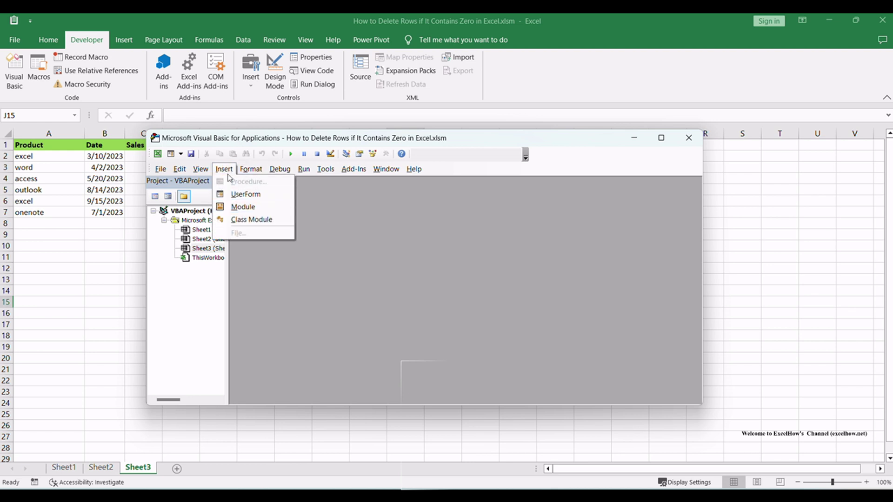
Insert Module1, paste in the DeleteRowIfContainZero macro code and review it
left_click(264, 208)
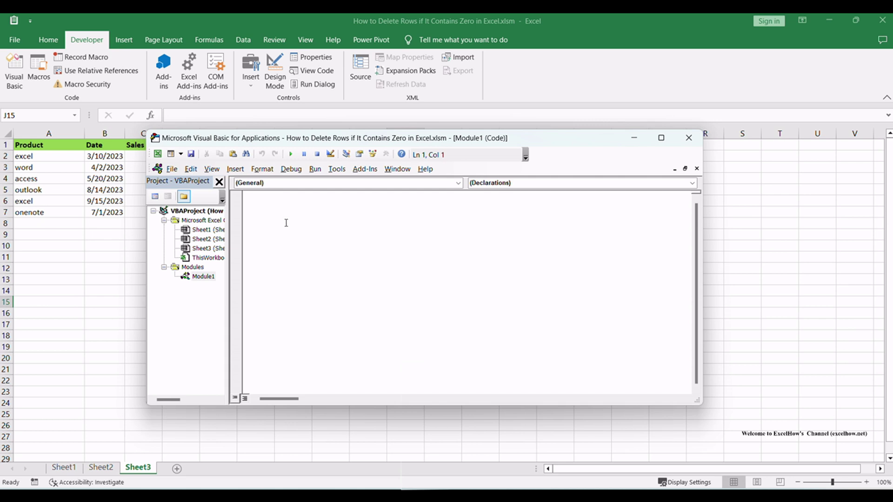
left_click(335, 243)
key("ctrl+v")
left_click_drag(300, 290, 239, 194)
left_click(368, 295)
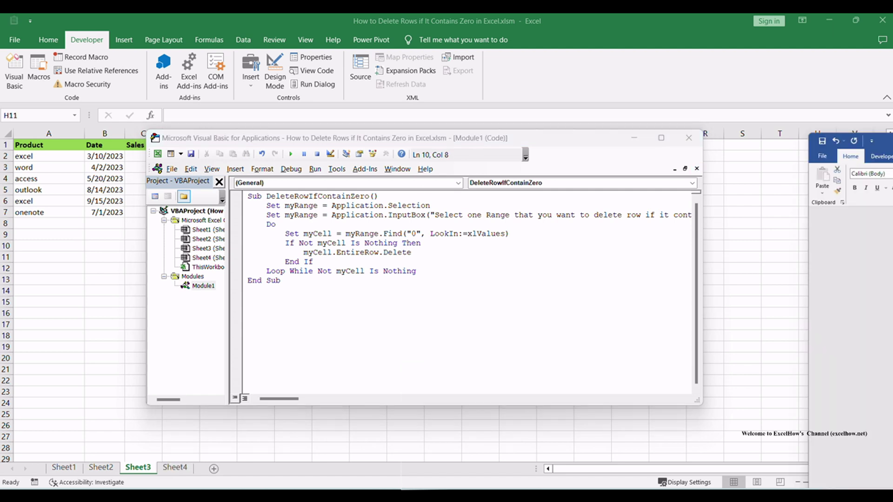
left_click(444, 263)
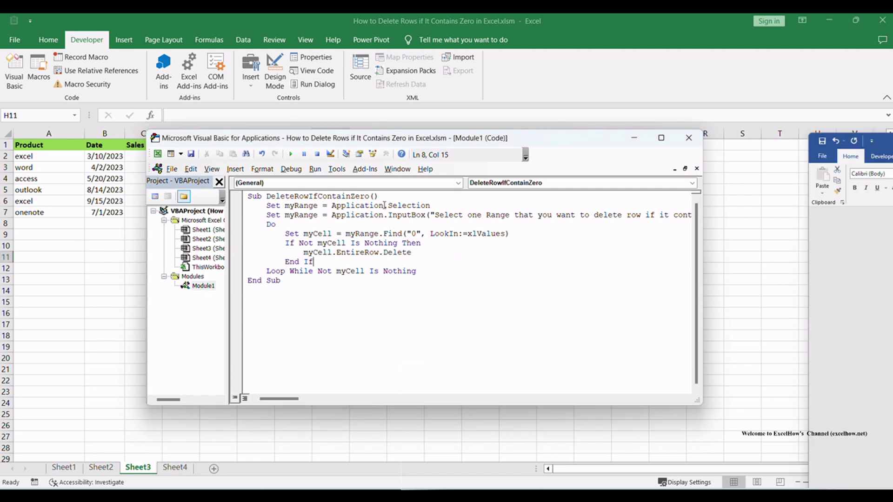
Return to Excel and run DeleteRowIfContainZero from the Macros dialog
left_click(688, 138)
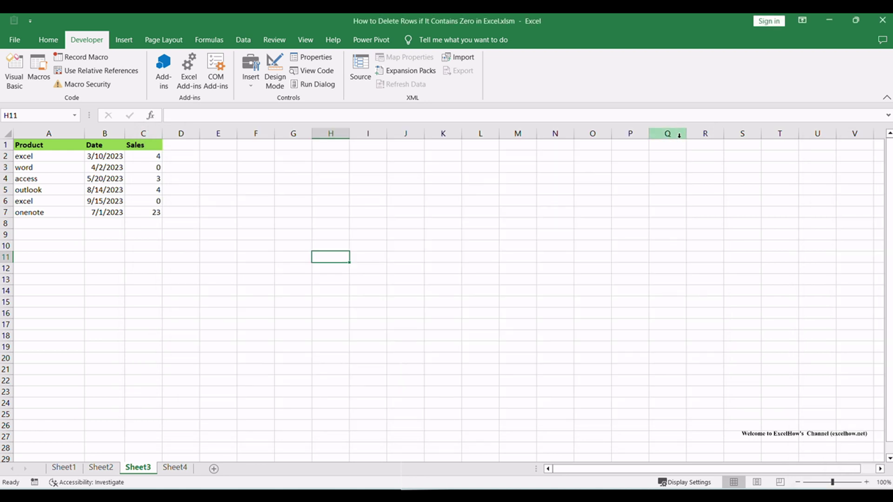
left_click(293, 212)
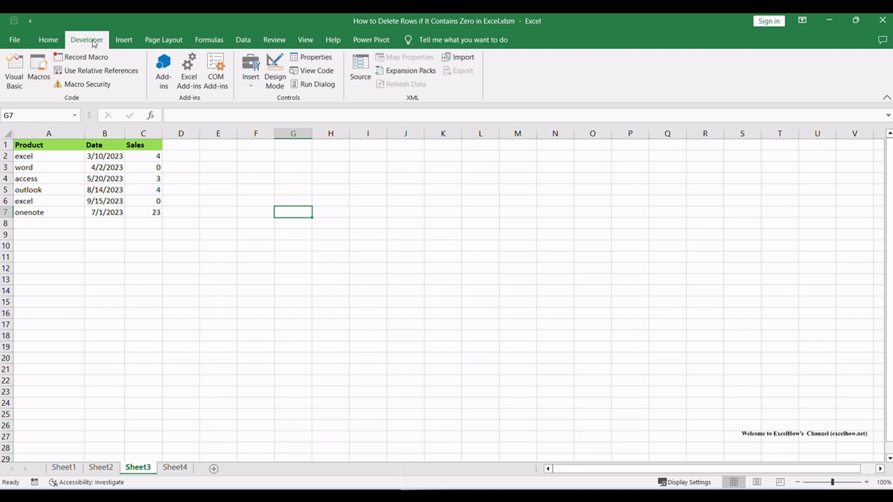
left_click(38, 70)
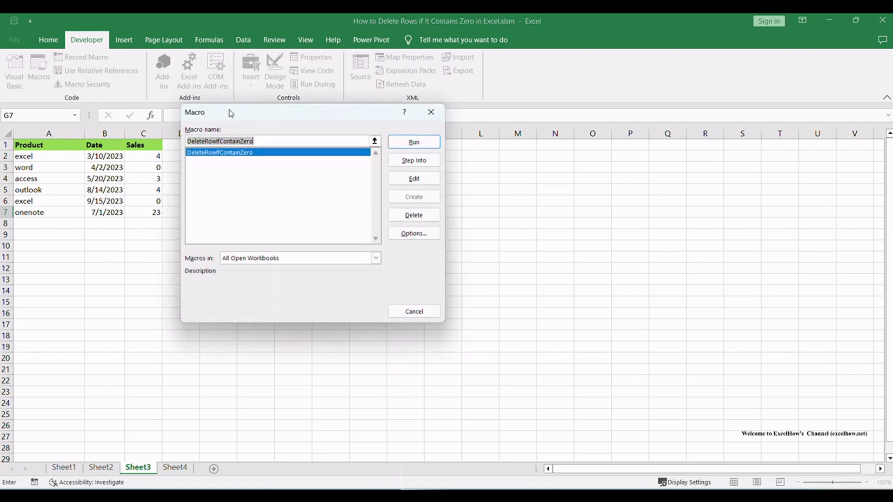
left_click_drag(235, 113, 248, 127)
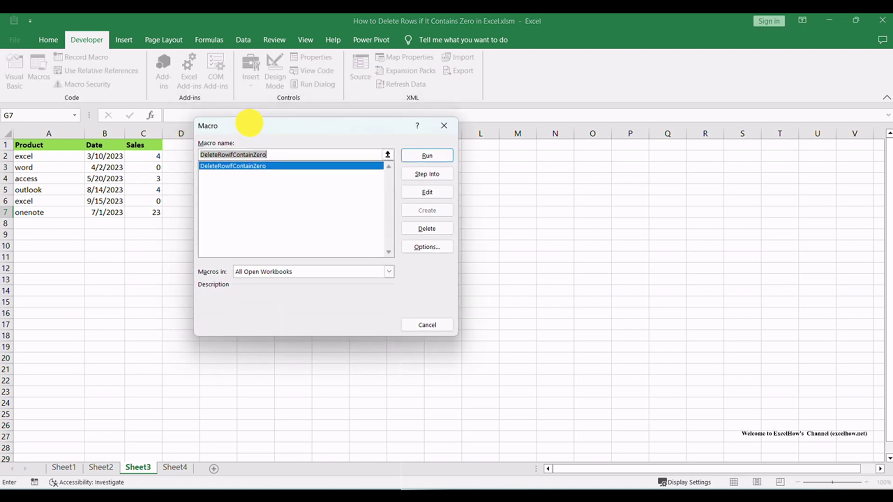
left_click(260, 166)
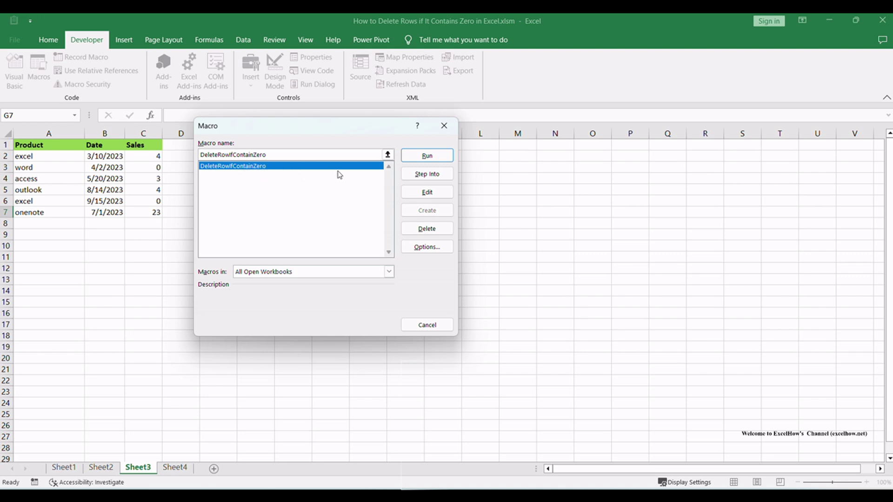
left_click(423, 159)
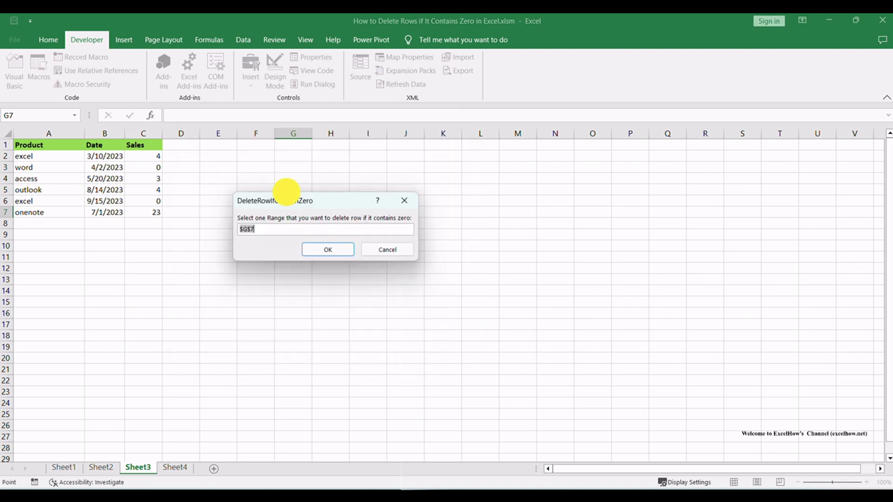
Give the macro the range C2:C7 so the zero-sales rows are deleted, leaving four records
left_click_drag(289, 201, 290, 183)
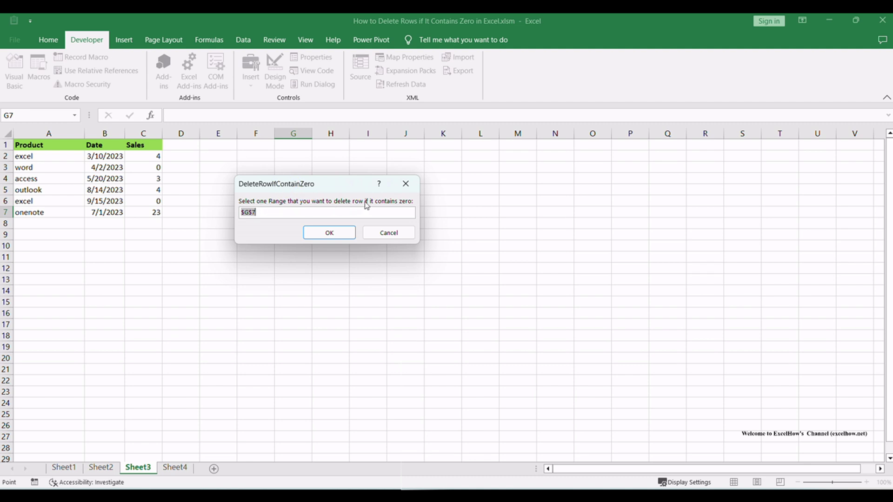
left_click_drag(157, 156, 157, 215)
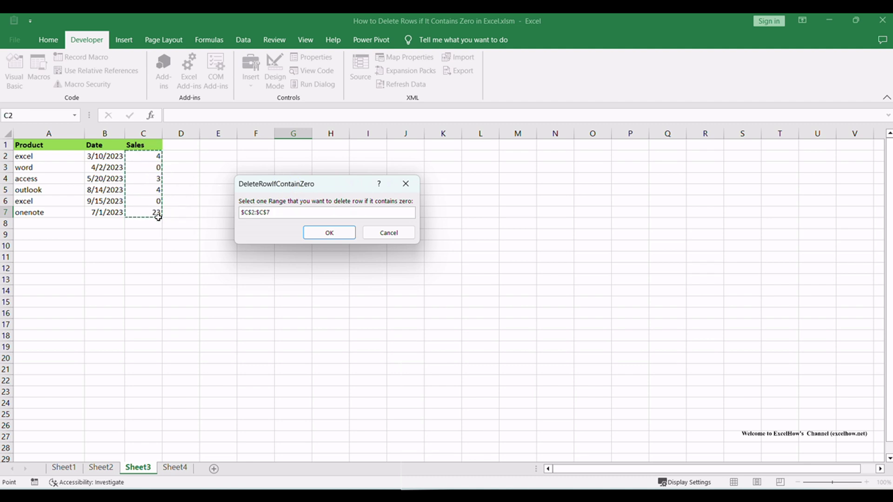
left_click(330, 233)
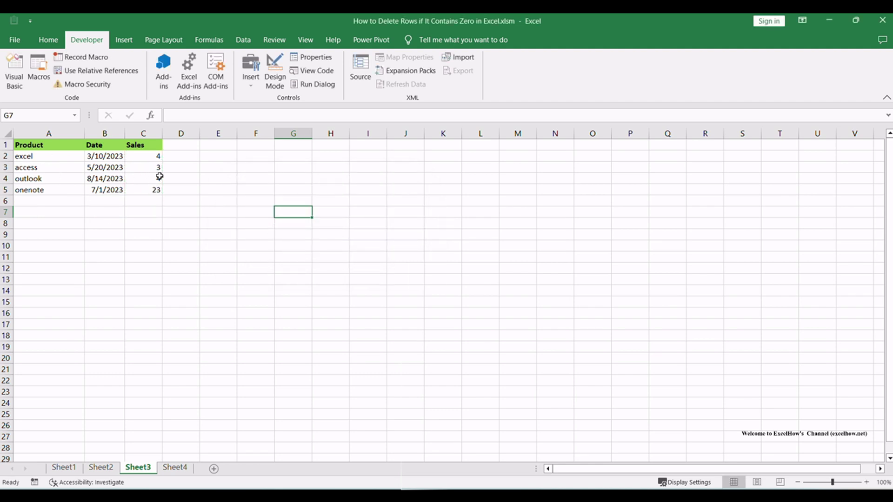
left_click(258, 222)
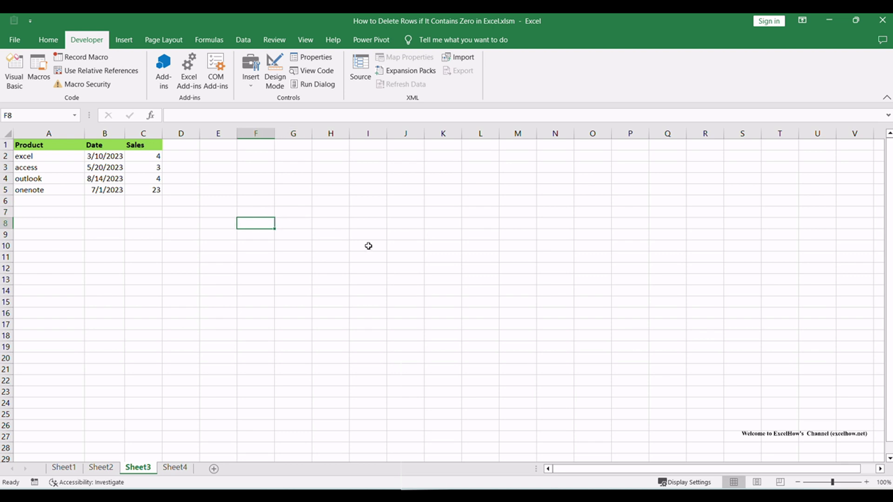